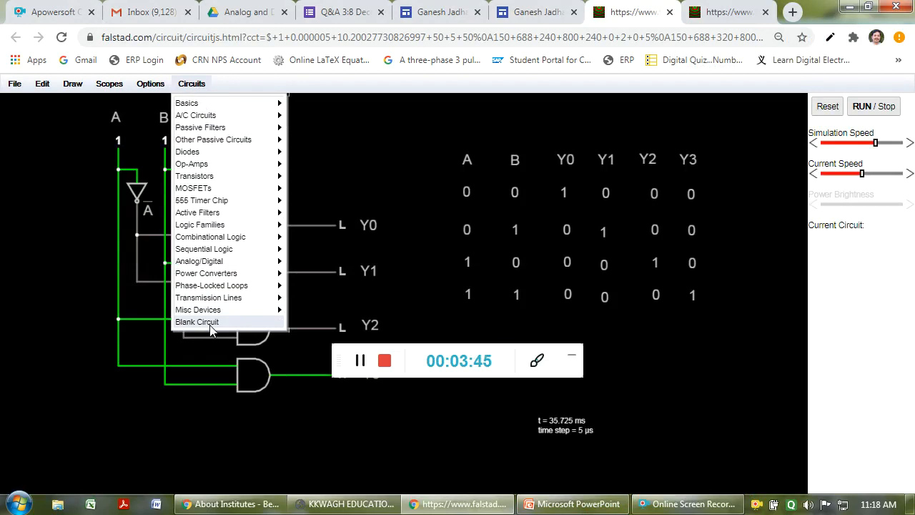
Switch to the other circuit simulator tab with the Y0–Y3 truth table and activate the highlighter in the recorder's annotation tools.
click(713, 14)
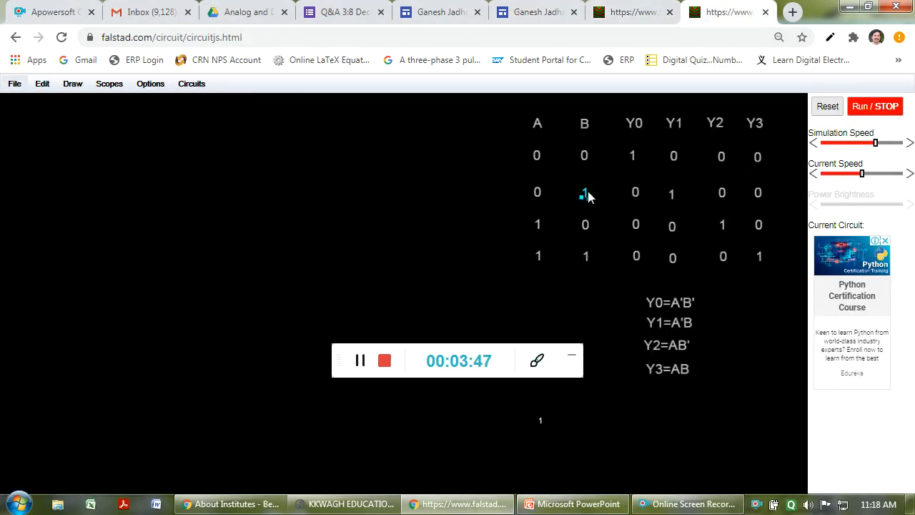
click(567, 360)
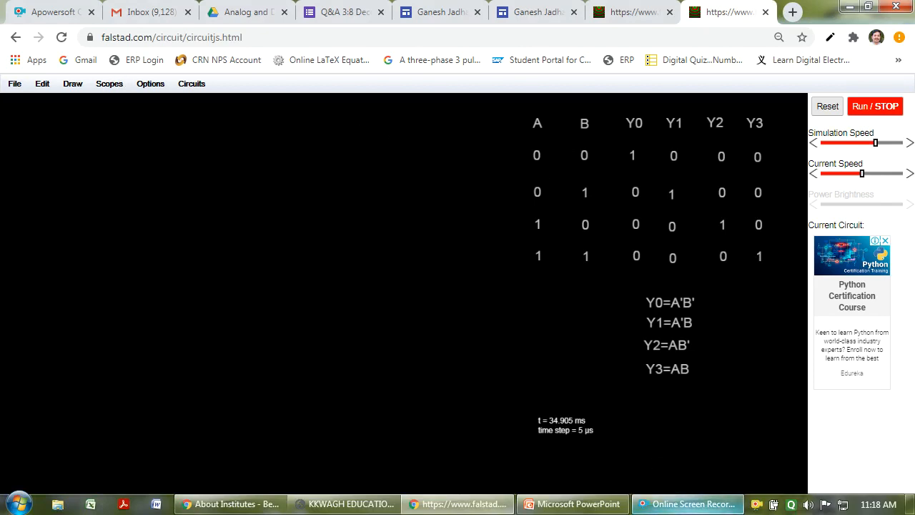
click(692, 504)
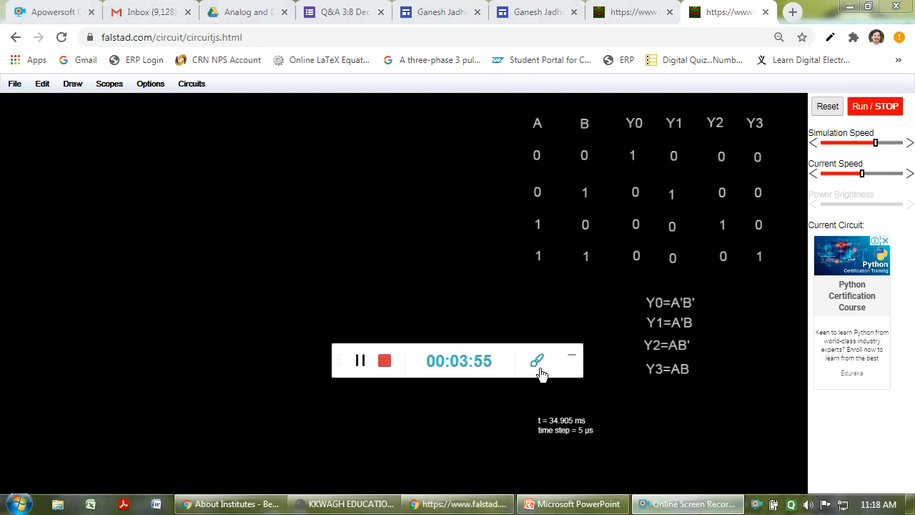
click(540, 371)
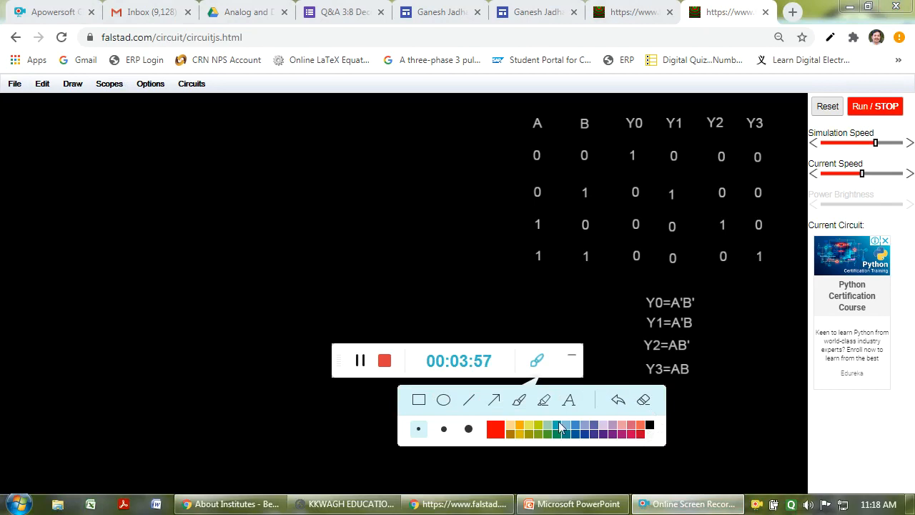
click(549, 403)
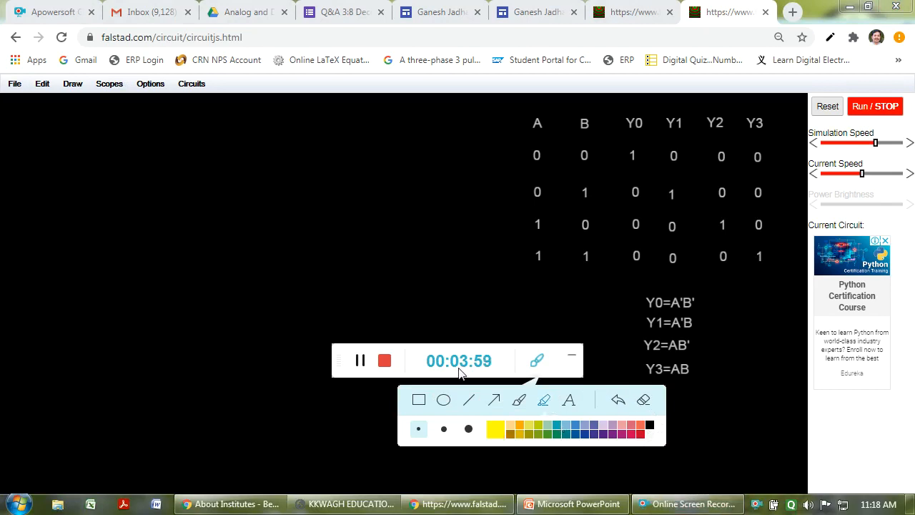
Write 2²=4 in yellow beside the output equations and underline it in red with the brush.
drag(723, 378, 735, 393)
mouse_move(735, 357)
mouse_down()
mouse_move(740, 371)
mouse_move(781, 388)
mouse_move(782, 398)
mouse_up()
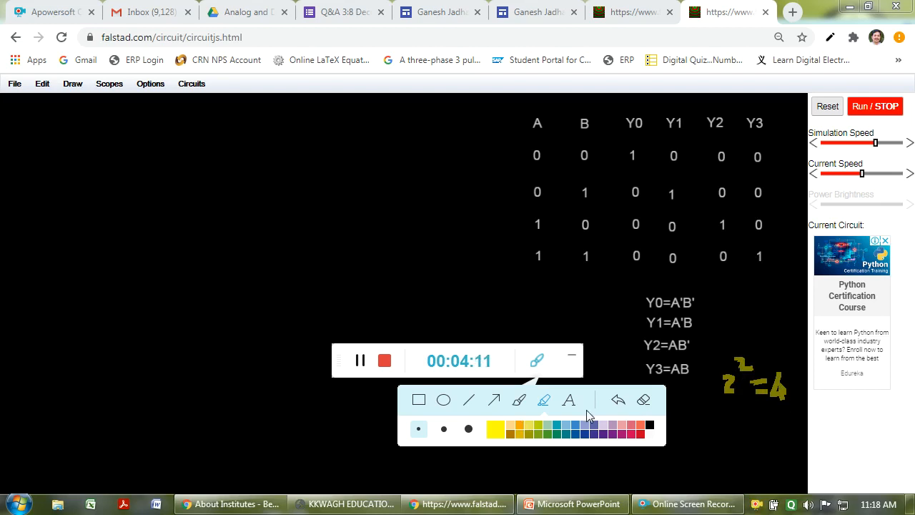
click(522, 402)
drag(727, 408, 787, 407)
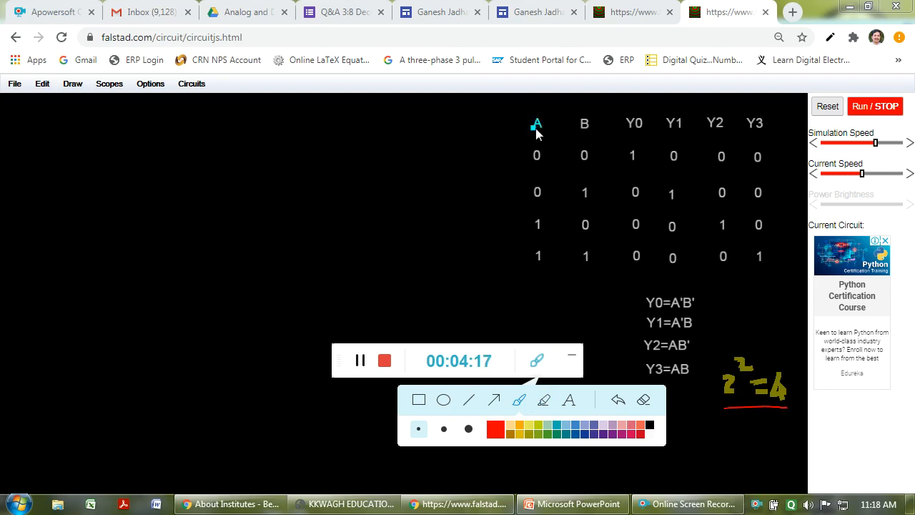
Bracket the truth table's input and output headings in red and underline each row's AB combination with its output 1.
mouse_move(521, 123)
mouse_down()
mouse_move(541, 108)
mouse_move(689, 103)
mouse_move(769, 115)
mouse_up()
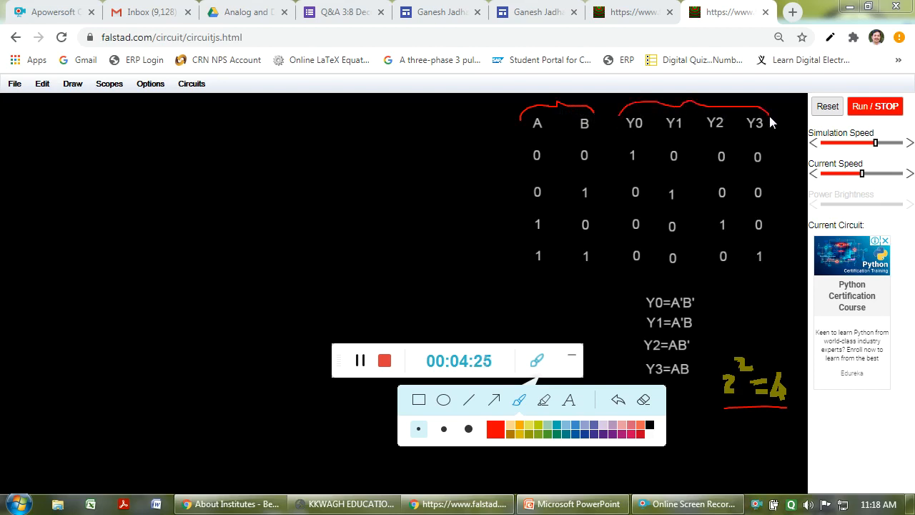
drag(536, 168, 643, 165)
drag(537, 202, 582, 205)
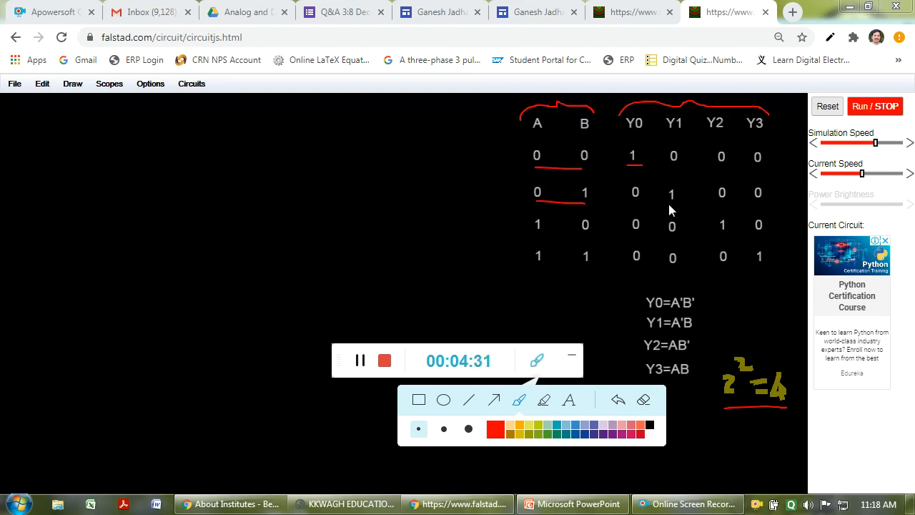
drag(670, 204, 681, 204)
drag(719, 231, 728, 231)
drag(534, 264, 593, 266)
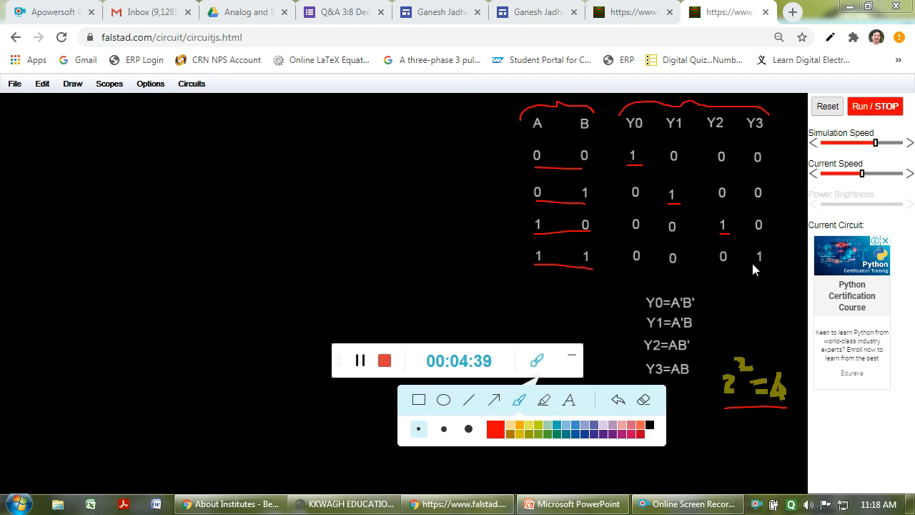
drag(763, 267, 771, 266)
Sketch a red two-input AND gate with both inputs and the output labelled 0, and circle the 1 under Y0.
mouse_move(452, 191)
mouse_down()
mouse_move(453, 206)
mouse_move(474, 219)
mouse_up()
mouse_move(419, 206)
mouse_down()
mouse_move(463, 203)
mouse_move(455, 217)
mouse_up()
mouse_move(421, 190)
mouse_down()
mouse_move(420, 236)
mouse_move(418, 225)
mouse_up()
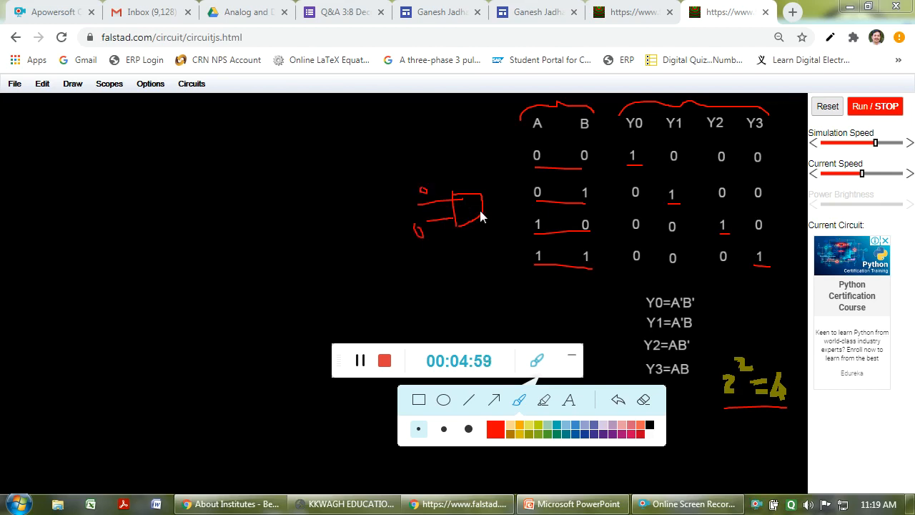
mouse_move(483, 204)
mouse_down()
mouse_move(495, 203)
mouse_move(499, 179)
mouse_up()
mouse_move(634, 171)
mouse_down()
mouse_move(645, 161)
mouse_move(633, 151)
mouse_move(624, 160)
mouse_move(634, 166)
mouse_up()
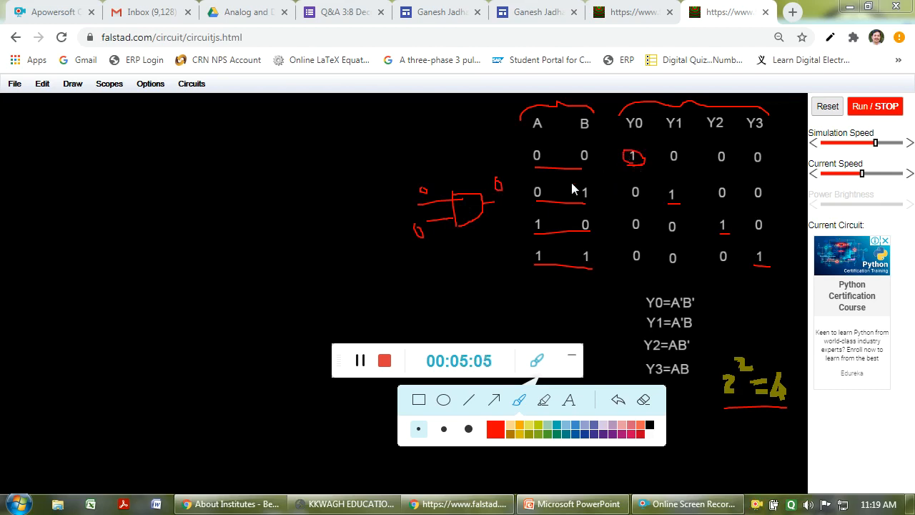
Write 1 at the sketched gate's output, add inversion bubbles on its inputs, label it A̅B̅ and mark the Y0 equation.
drag(503, 214, 507, 223)
drag(451, 209, 450, 216)
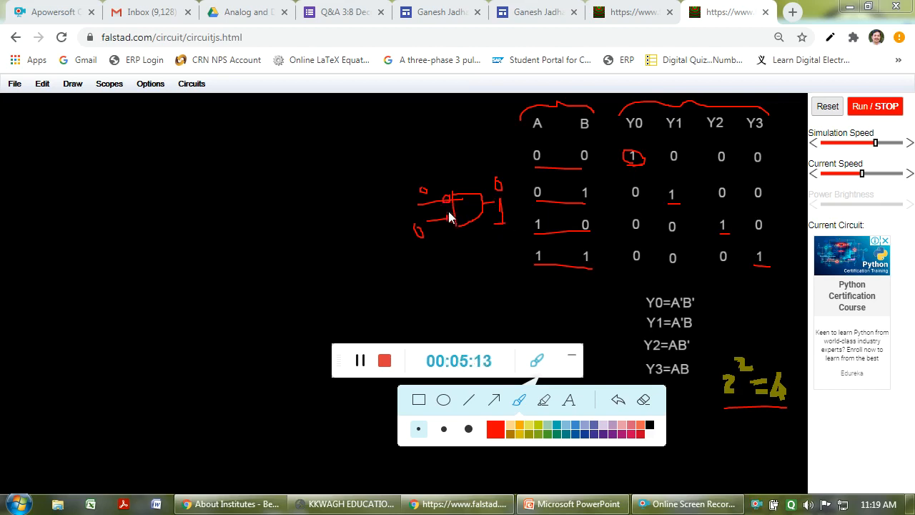
mouse_move(422, 179)
mouse_down()
mouse_move(421, 159)
mouse_move(430, 168)
mouse_move(438, 158)
mouse_up()
click(431, 154)
drag(413, 150, 438, 143)
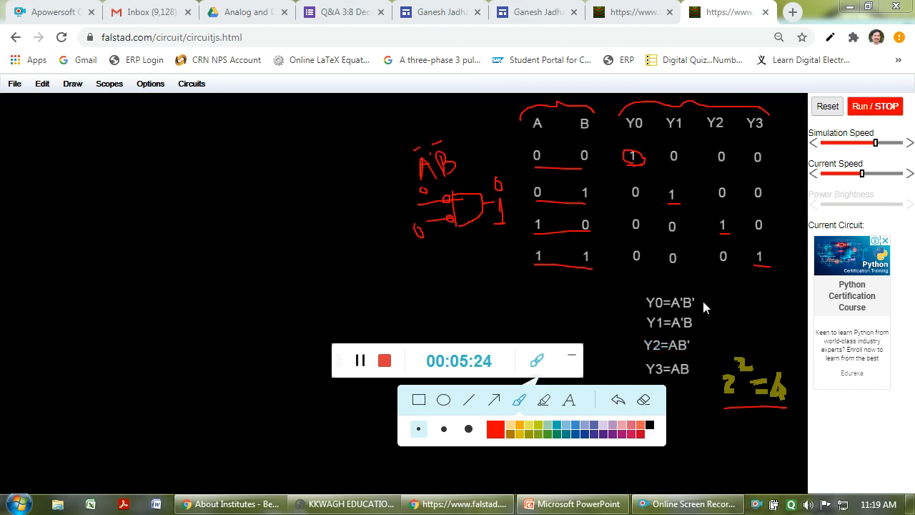
drag(703, 303, 728, 290)
Erase all the drawn annotations and minimize the recorder toolbar.
click(644, 400)
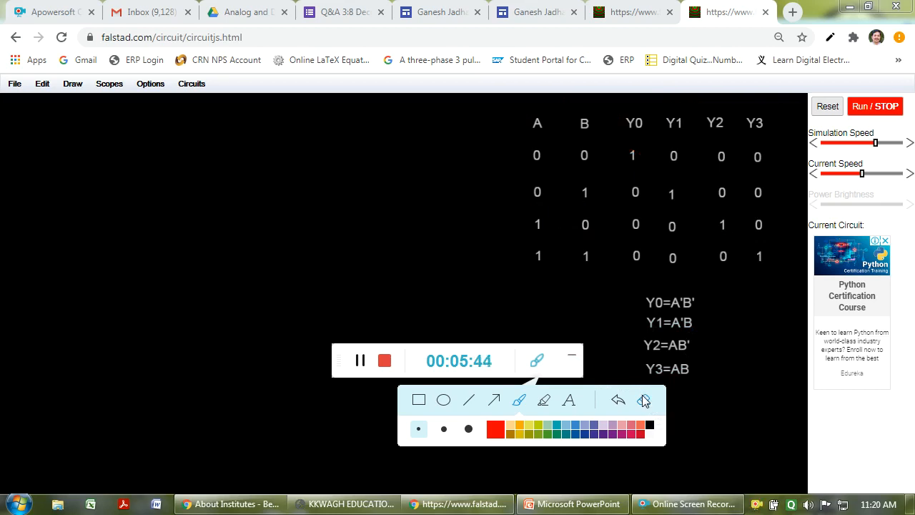
click(573, 356)
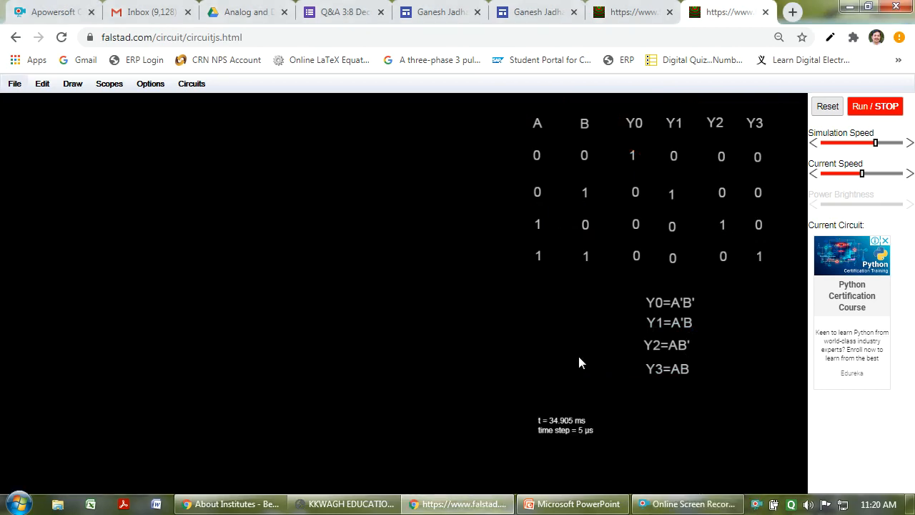
Add an AND gate in the empty area beside the truth table.
right_click(329, 240)
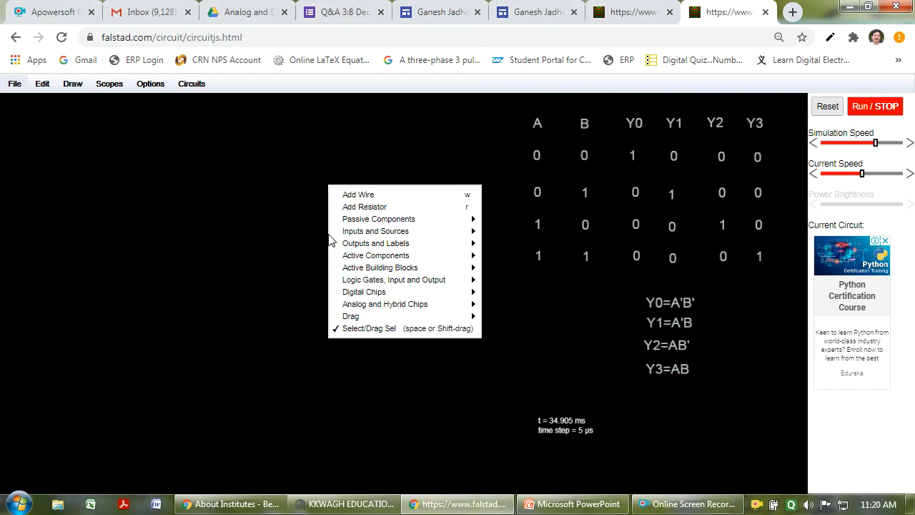
mouse_move(356, 282)
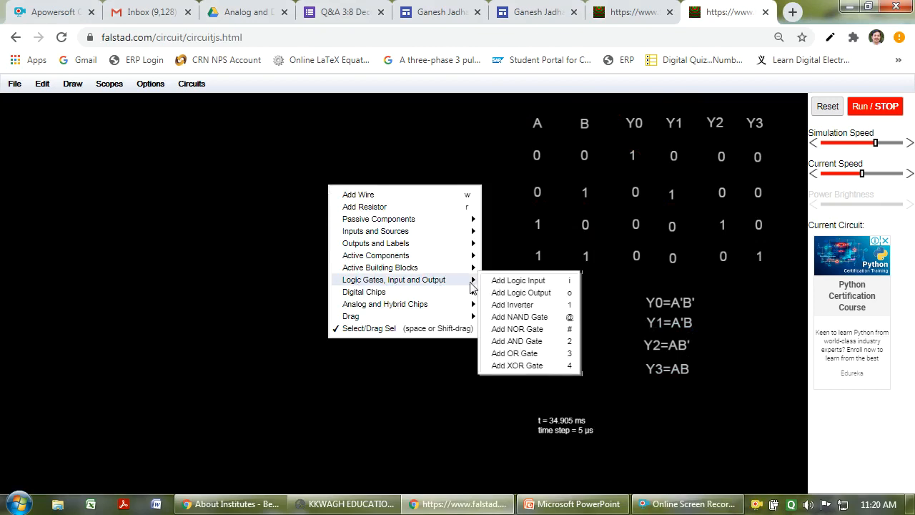
click(516, 341)
drag(327, 190, 367, 227)
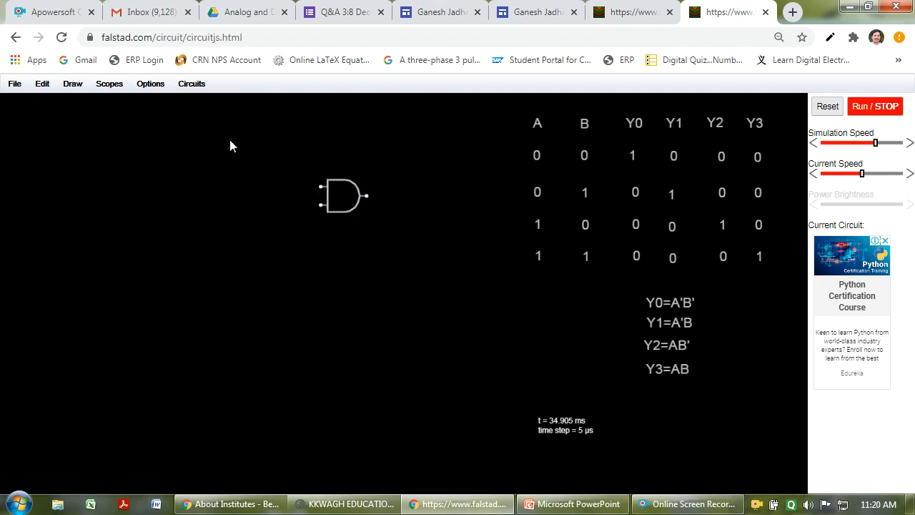
Copy the AND gate three times and stack the copies in a column below the original.
drag(245, 138, 396, 290)
key(ctrl+d)
drag(396, 289, 313, 252)
click(387, 315)
key(ctrl+v)
drag(399, 296, 313, 303)
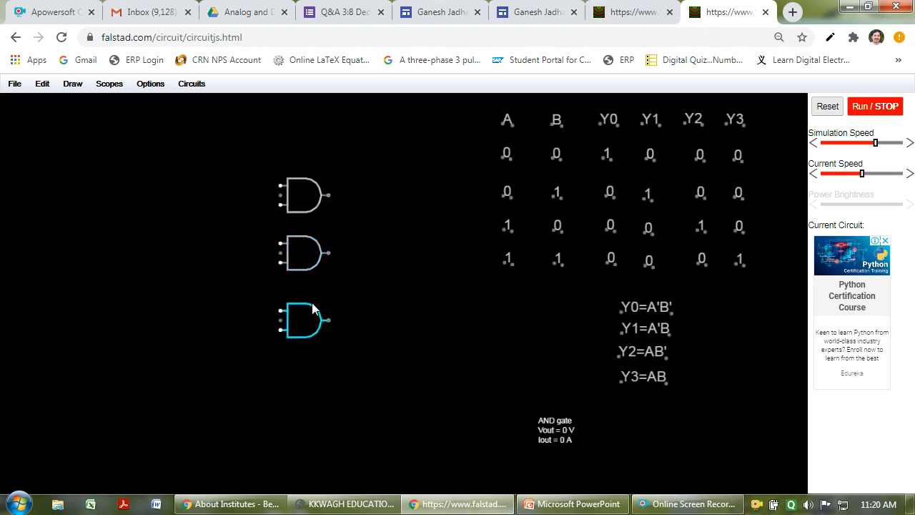
key(ctrl+v)
drag(381, 297, 306, 368)
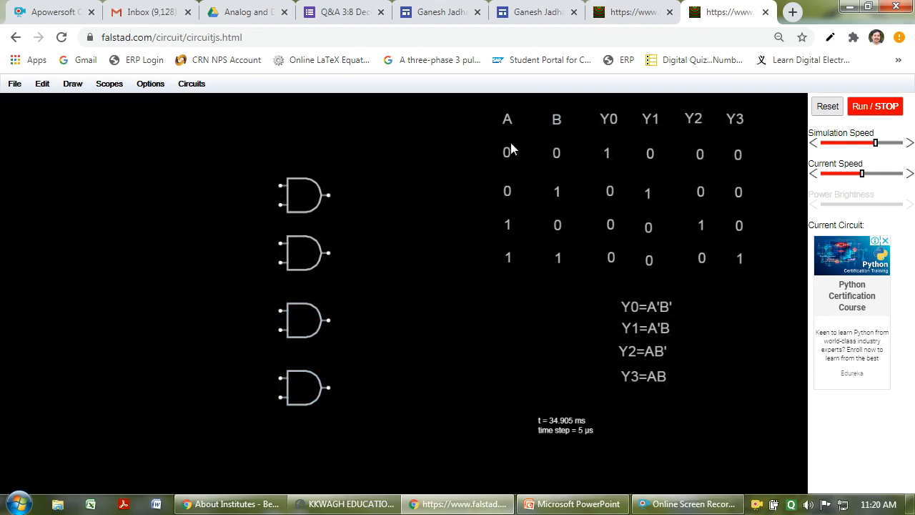
right_click(364, 160)
mouse_move(419, 274)
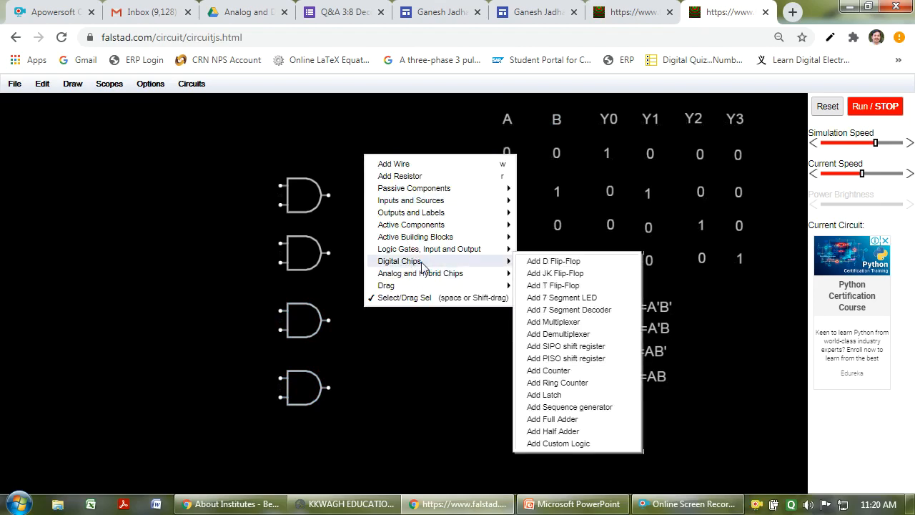
mouse_move(432, 249)
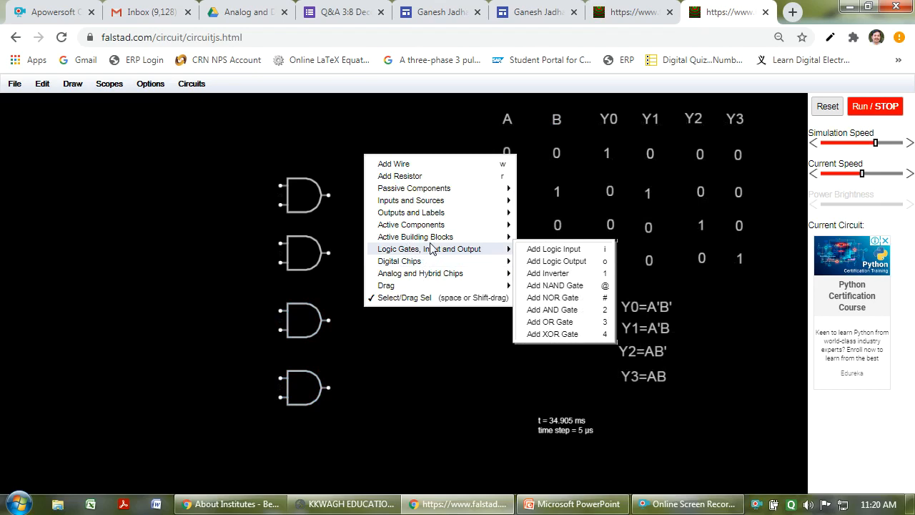
click(538, 255)
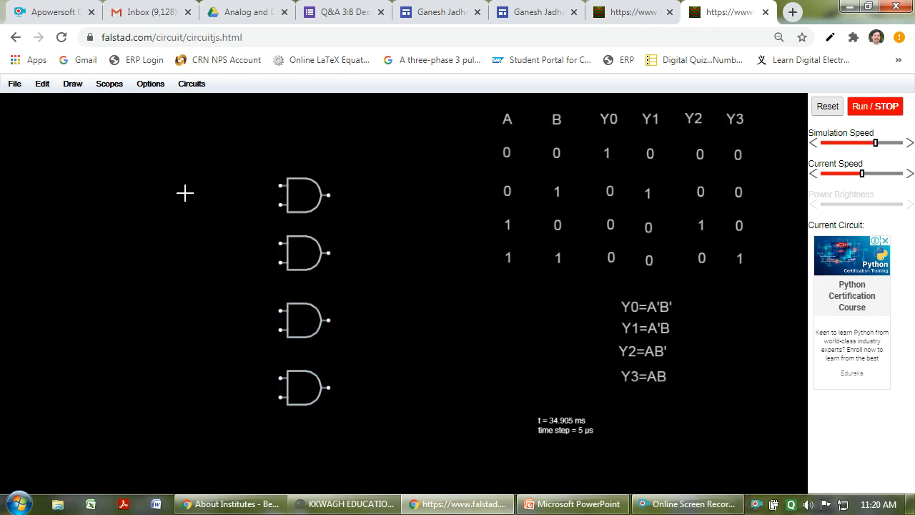
drag(136, 109, 119, 149)
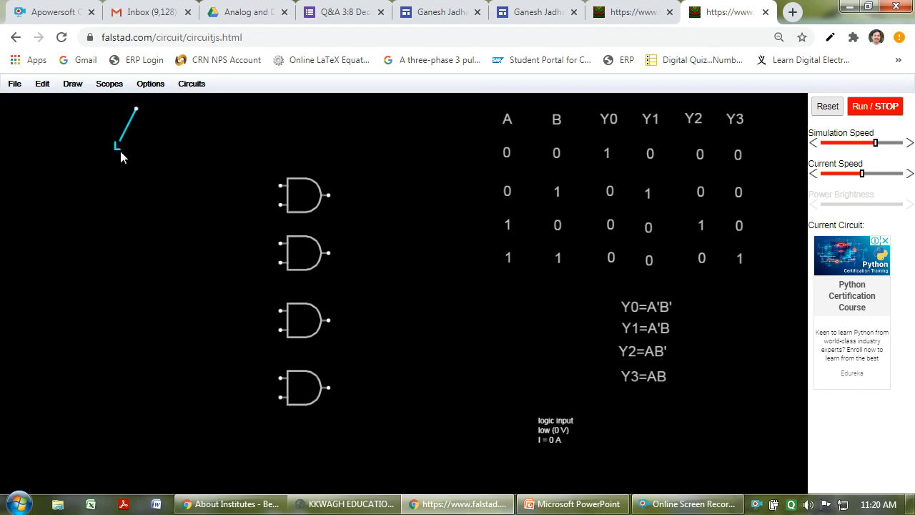
key(Delete)
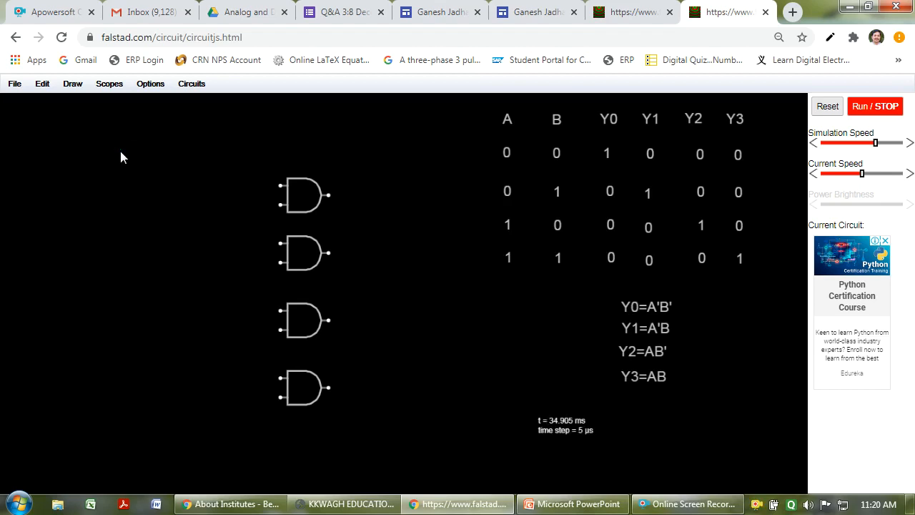
drag(134, 131, 138, 109)
Add a short vertical logic input above and left of the AND gates and toggle it to high.
right_click(468, 259)
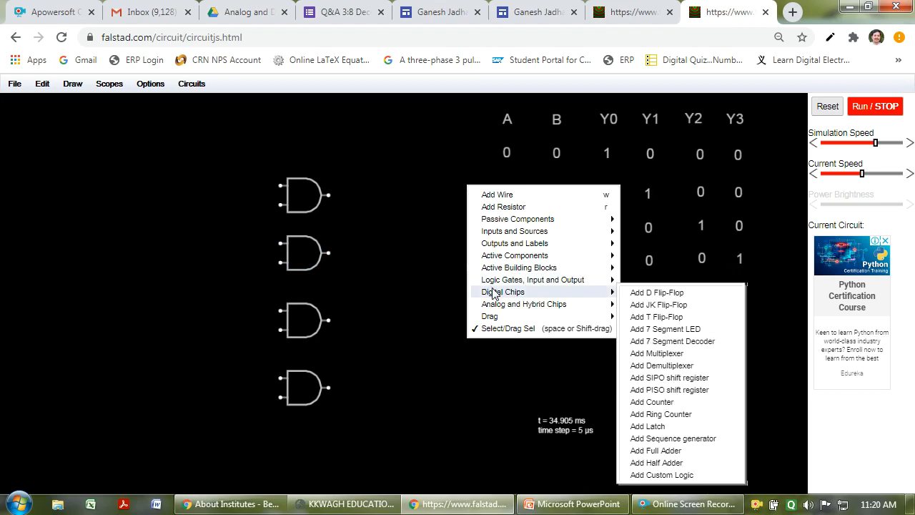
mouse_move(496, 283)
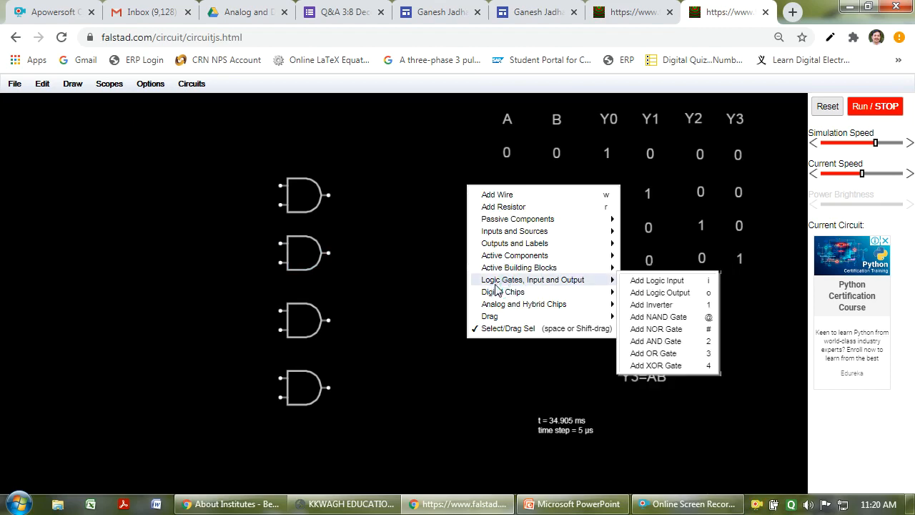
click(635, 282)
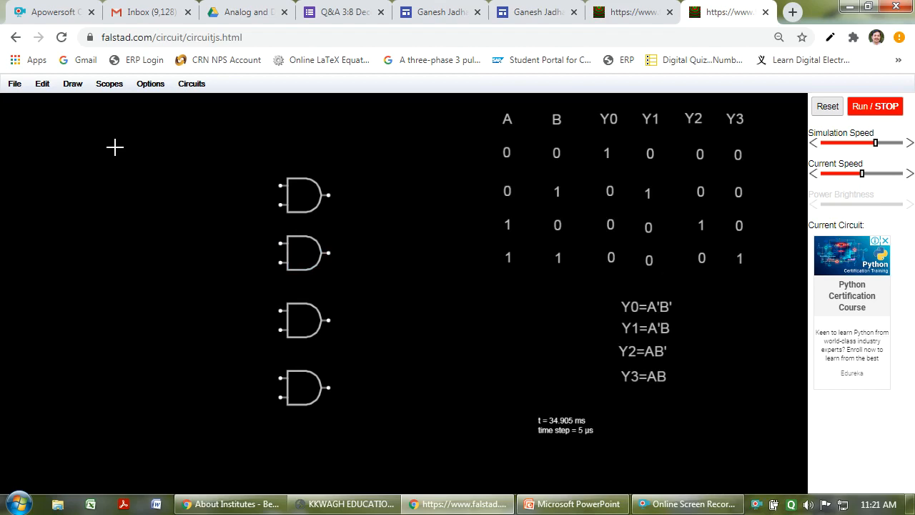
drag(108, 146, 110, 127)
click(109, 133)
Make the logic input display numerically and toggle its state to 0.
right_click(109, 132)
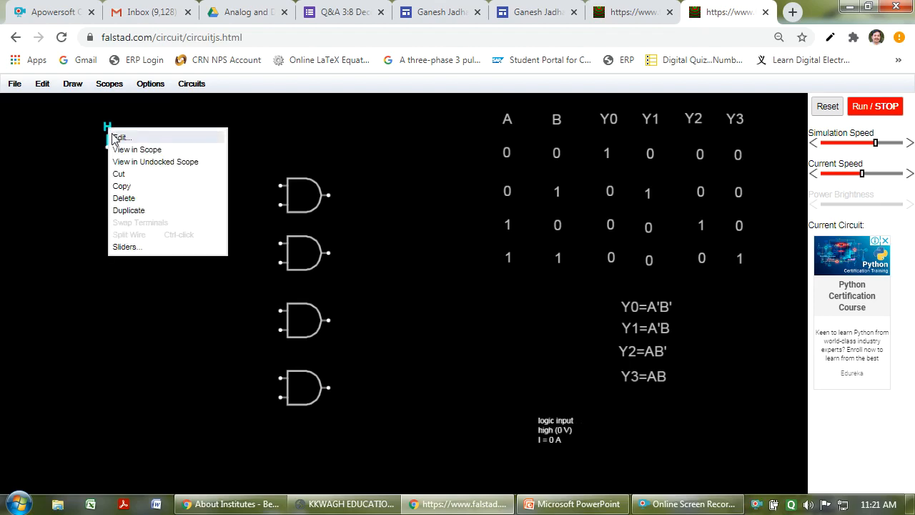
click(118, 137)
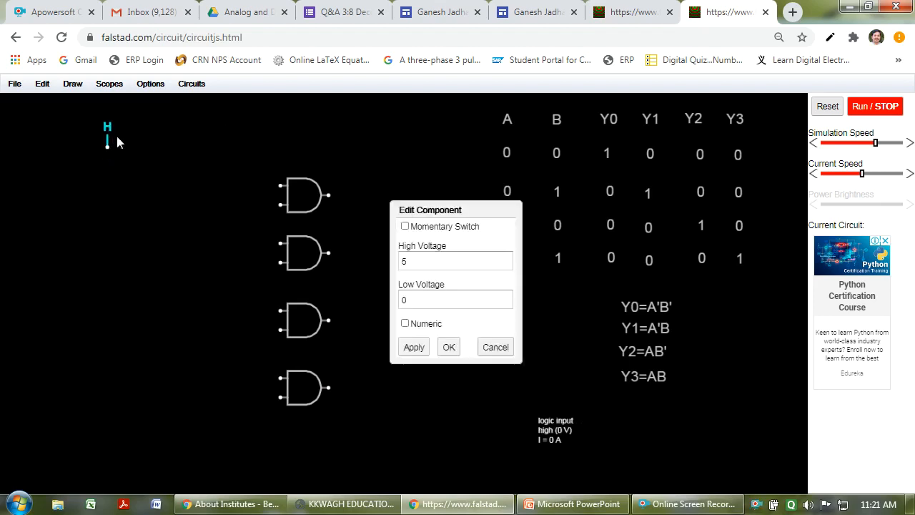
click(404, 324)
click(414, 348)
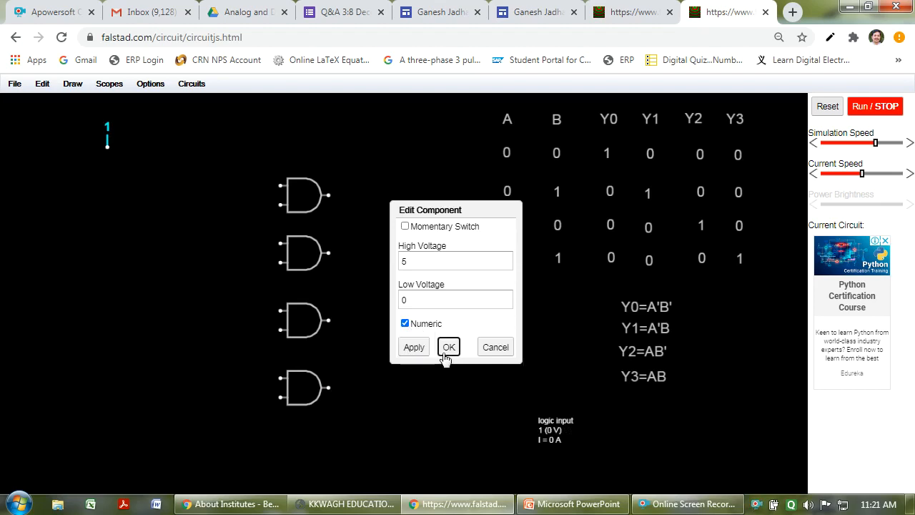
click(448, 347)
click(108, 125)
click(108, 126)
click(108, 126)
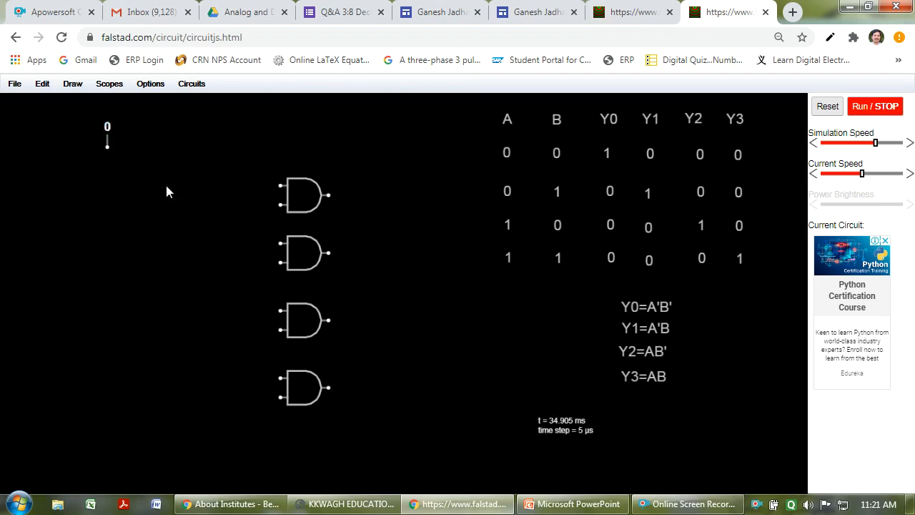
Add a text label reading A directly above the logic input.
right_click(23, 313)
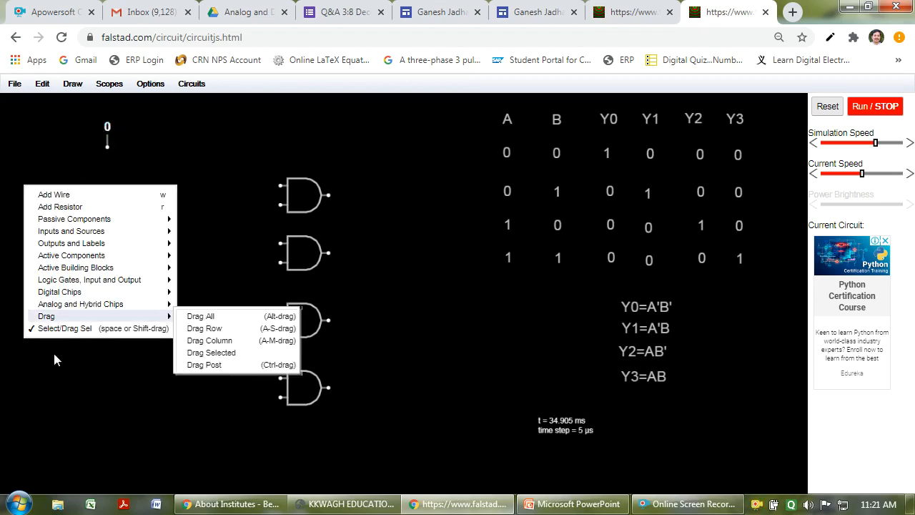
mouse_move(79, 295)
mouse_move(85, 243)
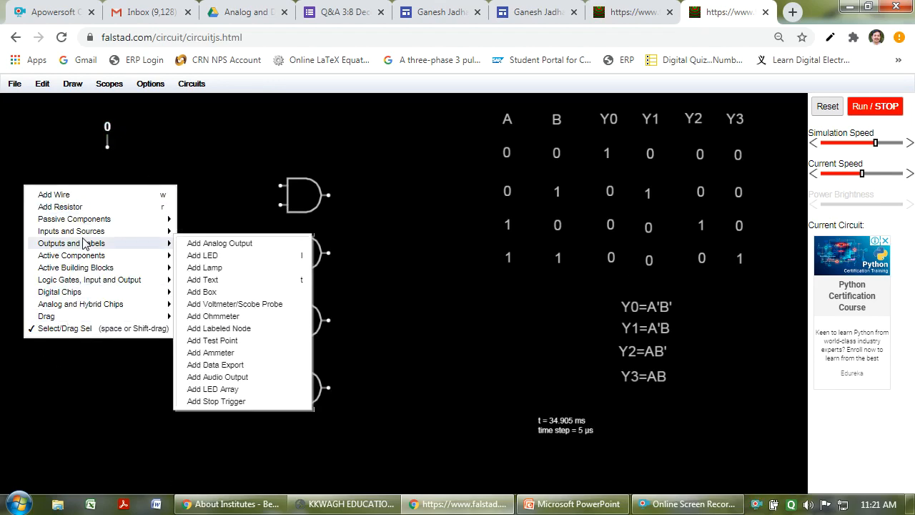
click(203, 280)
drag(122, 119, 109, 105)
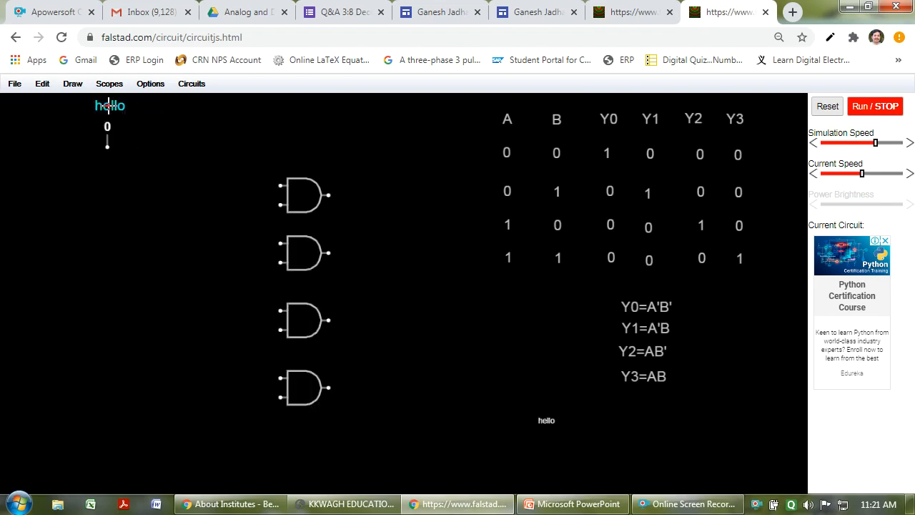
double_click(109, 105)
key(Tab)
text(A)
click(452, 351)
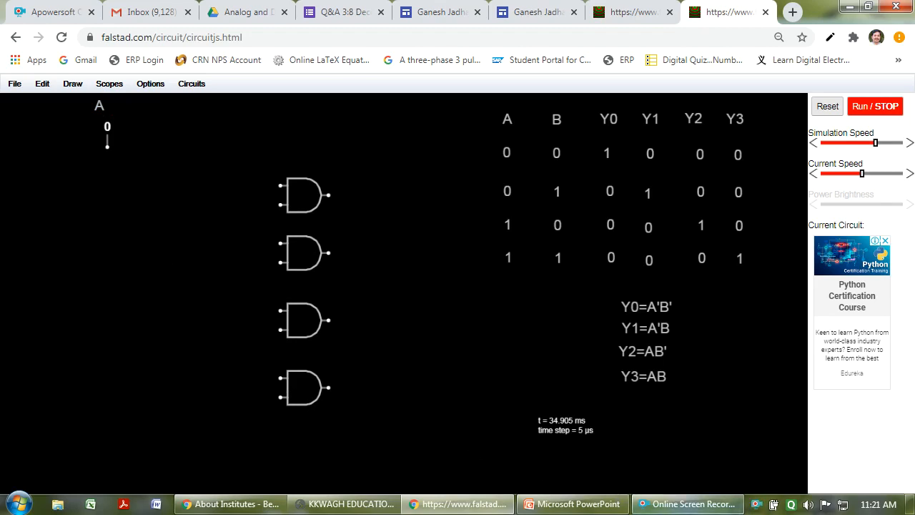
click(687, 504)
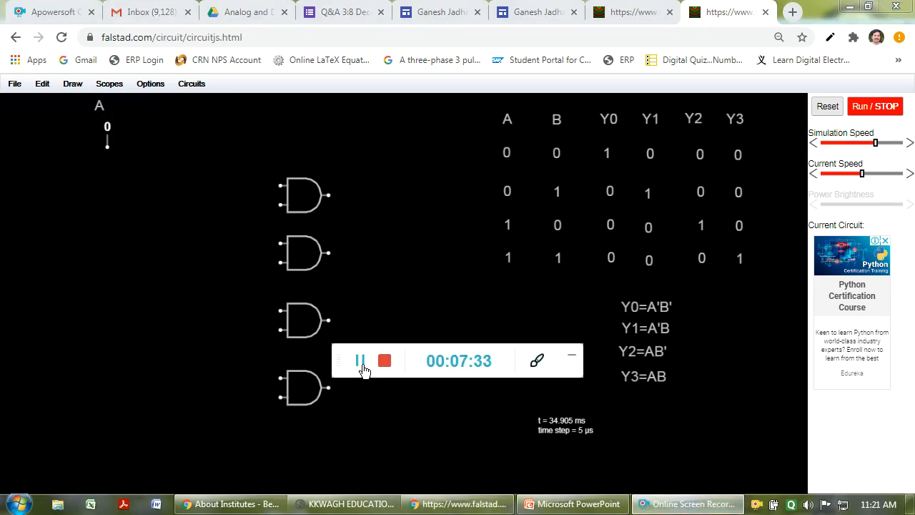
click(365, 369)
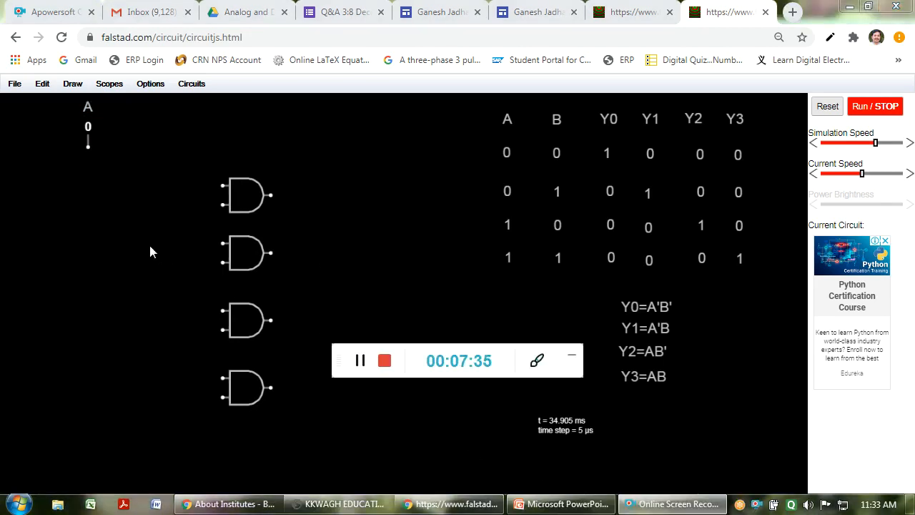
Duplicate the logic input with its A label and place the copy beside the original at the same height.
drag(123, 177, 60, 95)
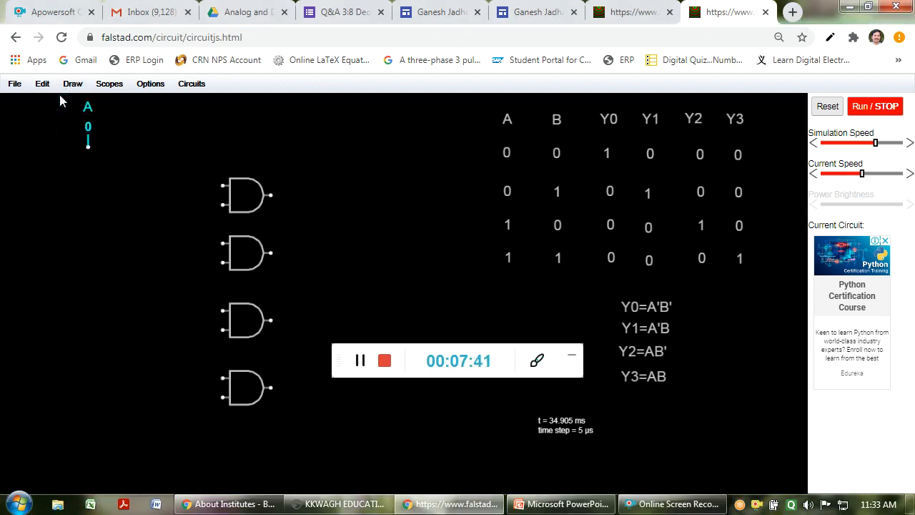
key(ctrl+d)
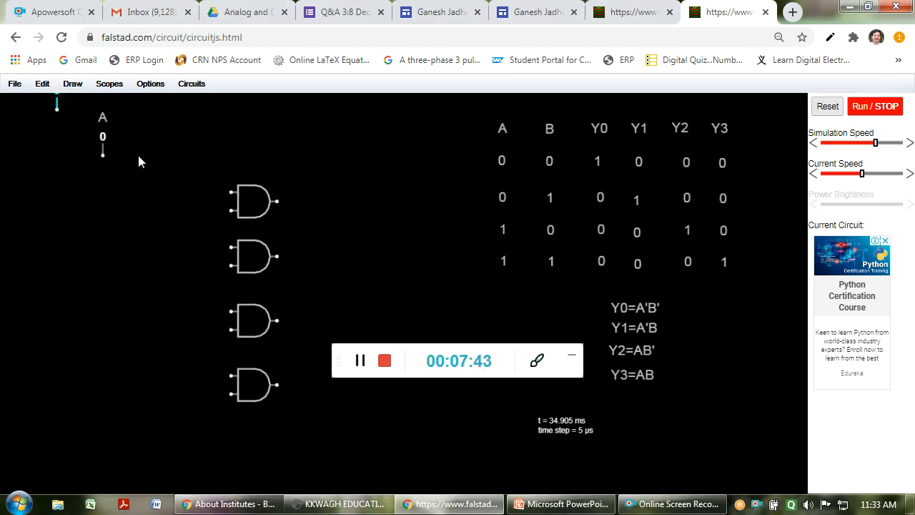
drag(61, 109, 161, 150)
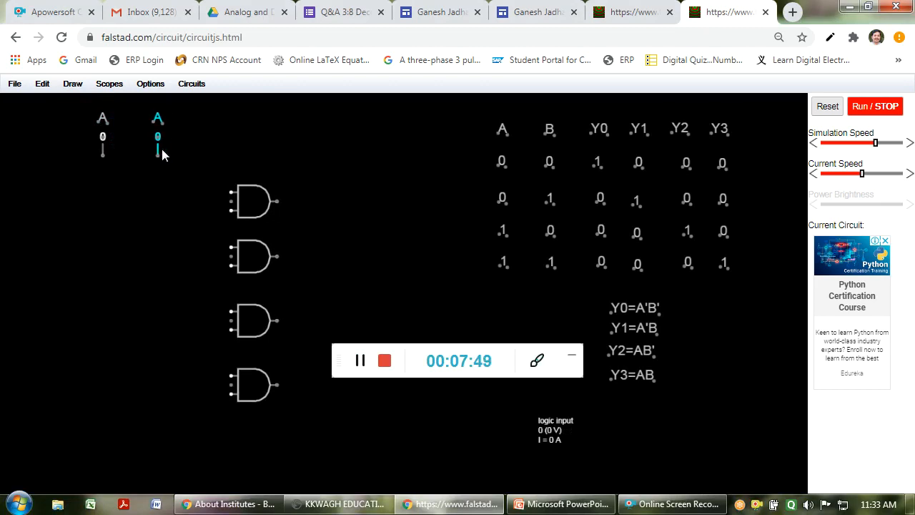
Change the text of the duplicated input's label to B.
double_click(157, 121)
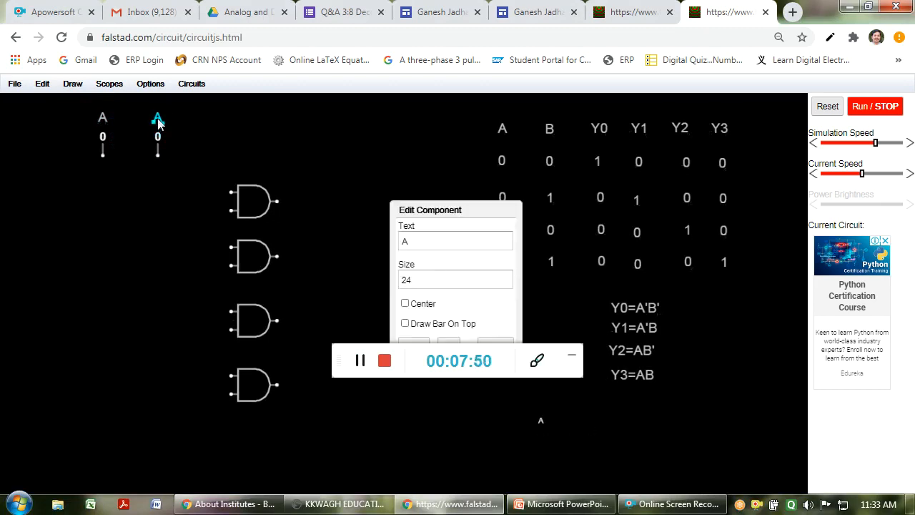
drag(415, 243, 398, 245)
text(B)
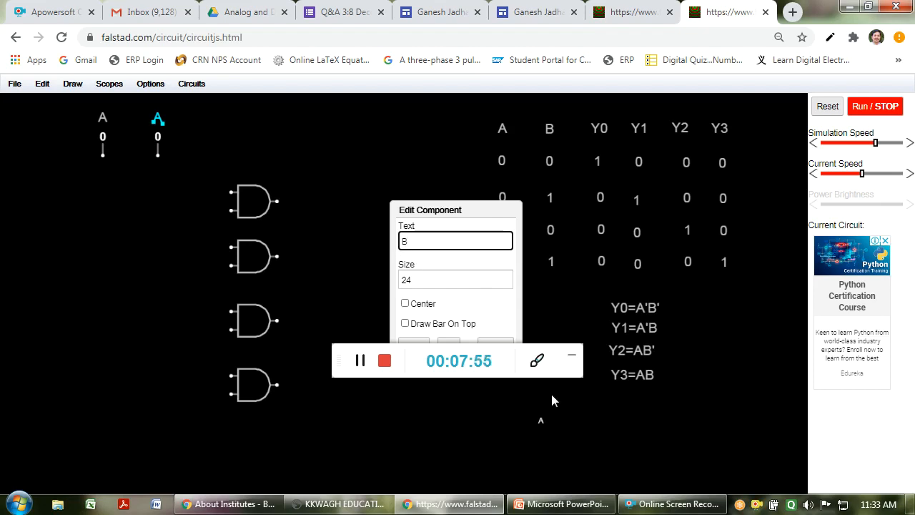
click(575, 360)
click(448, 347)
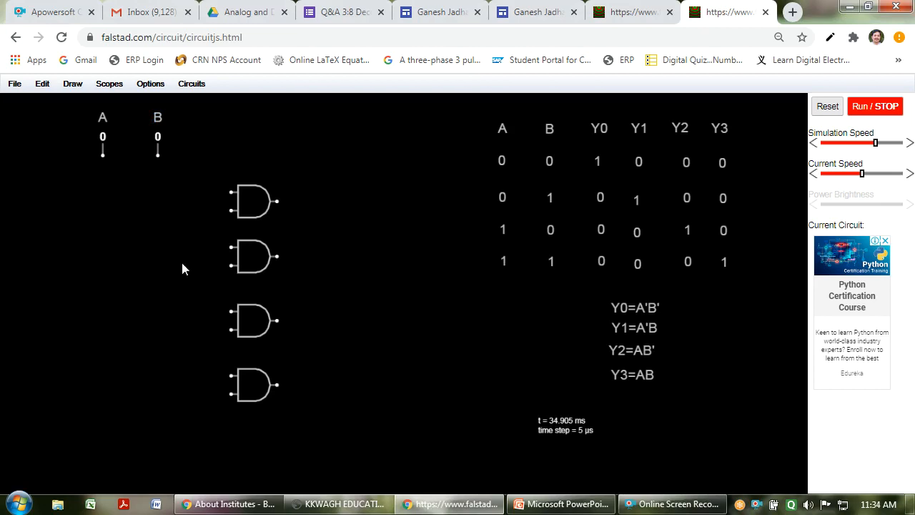
Move the B input and its label slightly farther from A and leave its state at 0.
click(159, 143)
drag(160, 145, 168, 143)
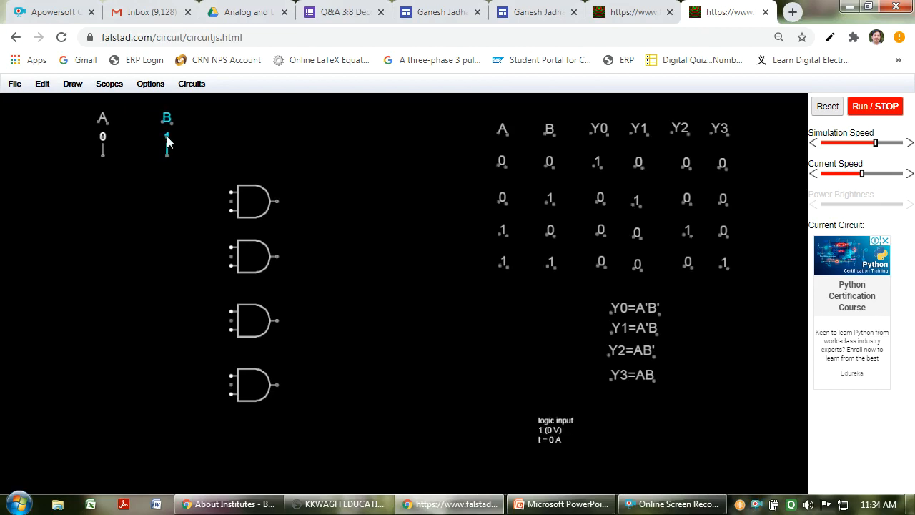
click(168, 141)
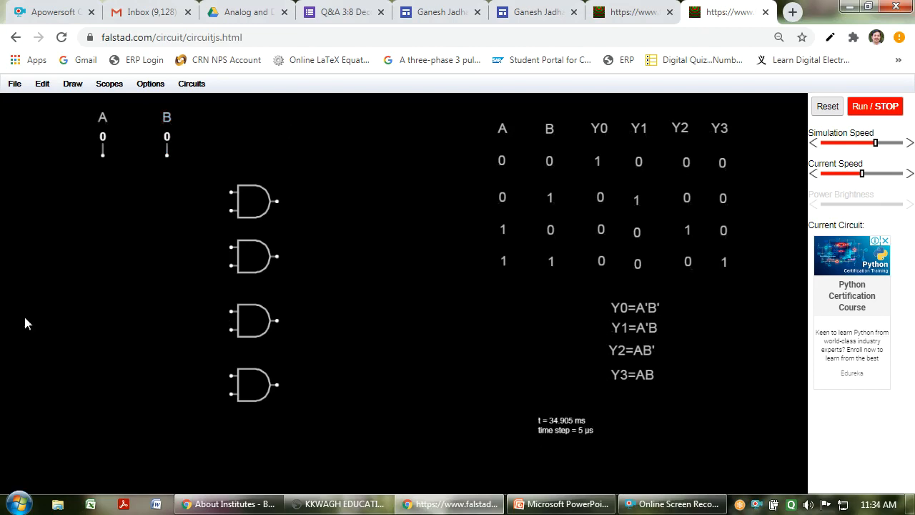
Add a downward-pointing inverter between the A and B inputs, with its input level with their terminals.
right_click(325, 259)
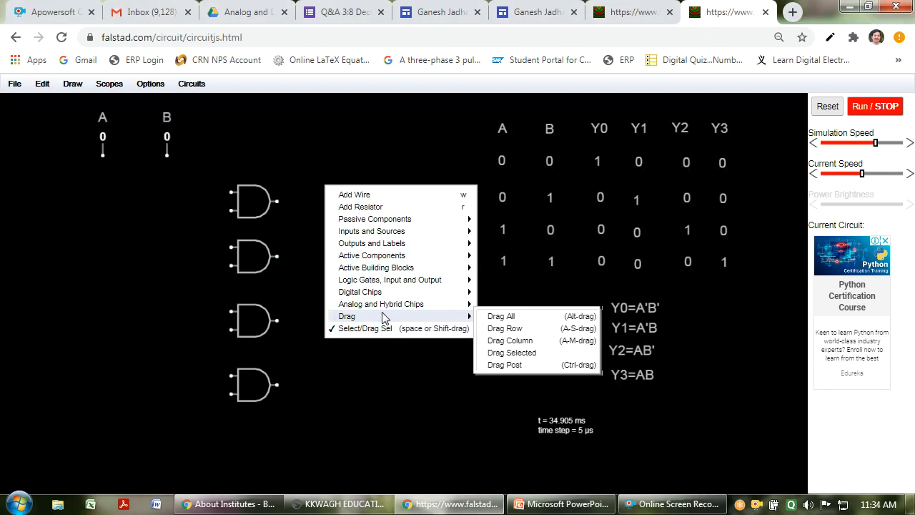
mouse_move(384, 311)
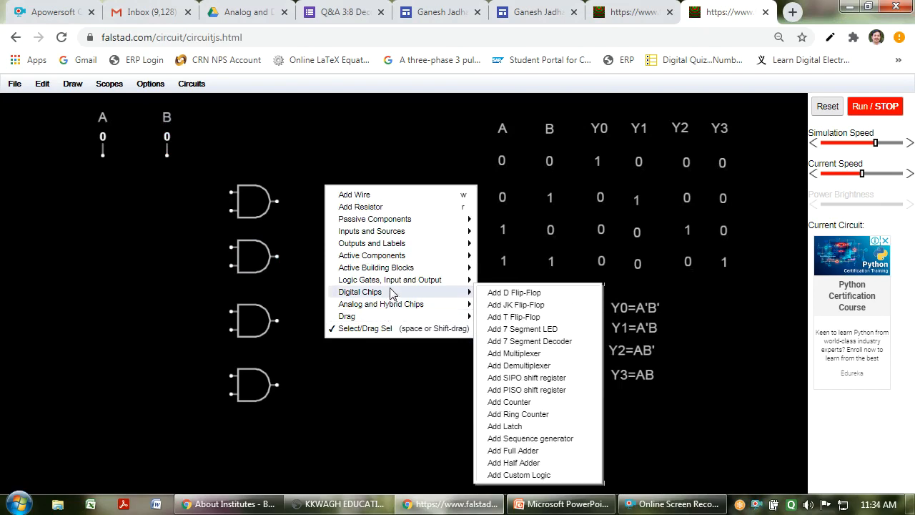
mouse_move(394, 282)
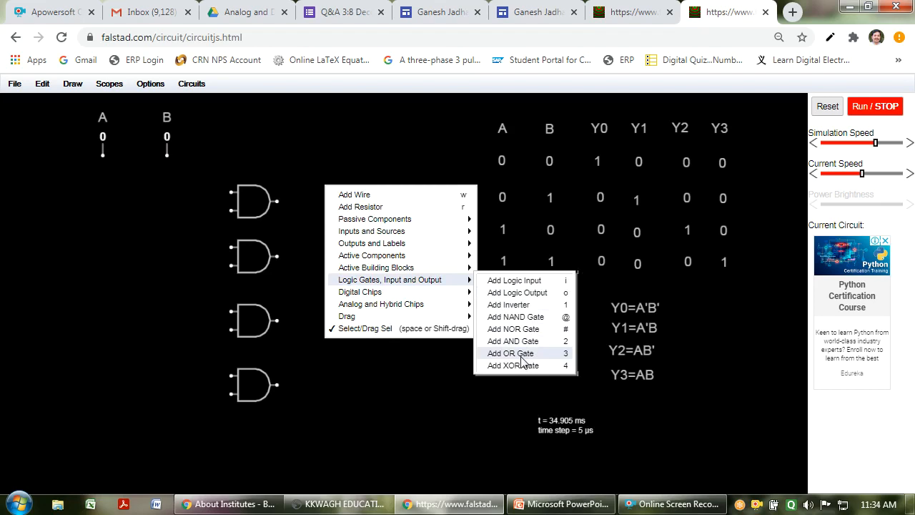
click(520, 304)
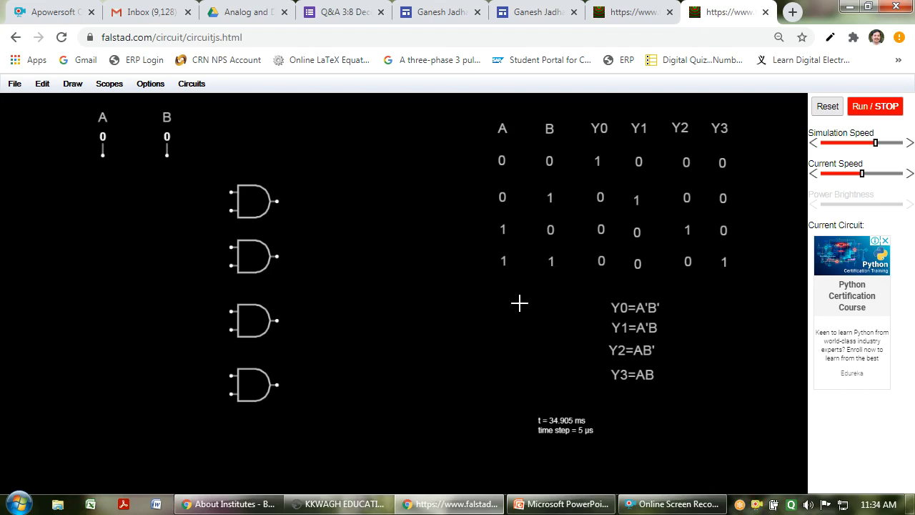
drag(122, 155, 126, 178)
drag(119, 167, 135, 170)
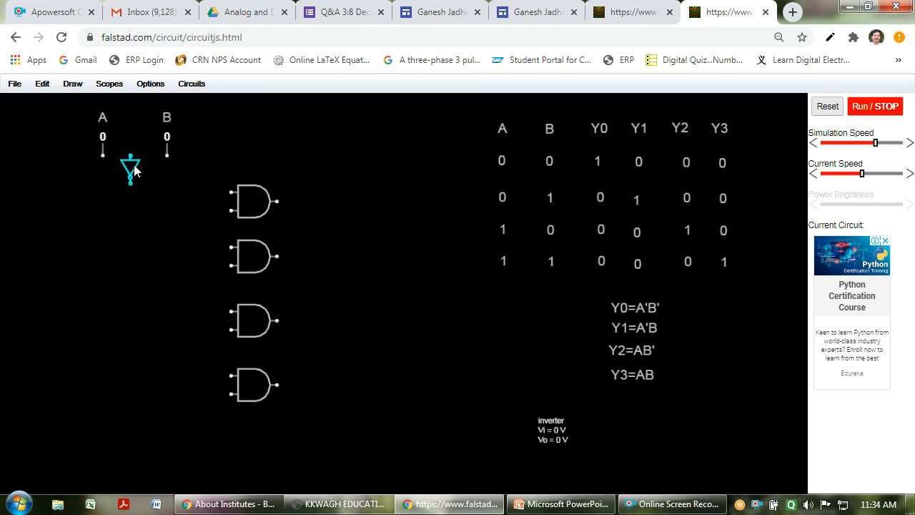
Draw a wire from the A input's terminal to the inverter's input.
right_click(408, 245)
mouse_move(454, 282)
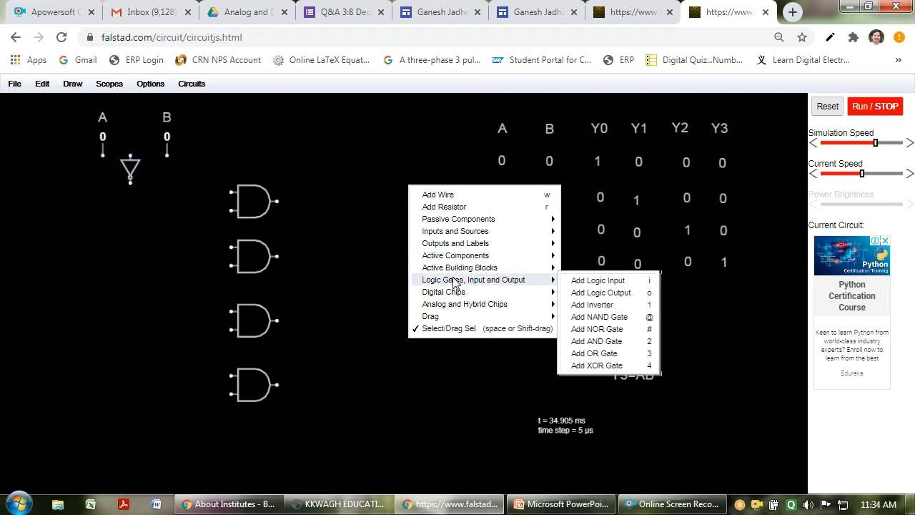
click(451, 201)
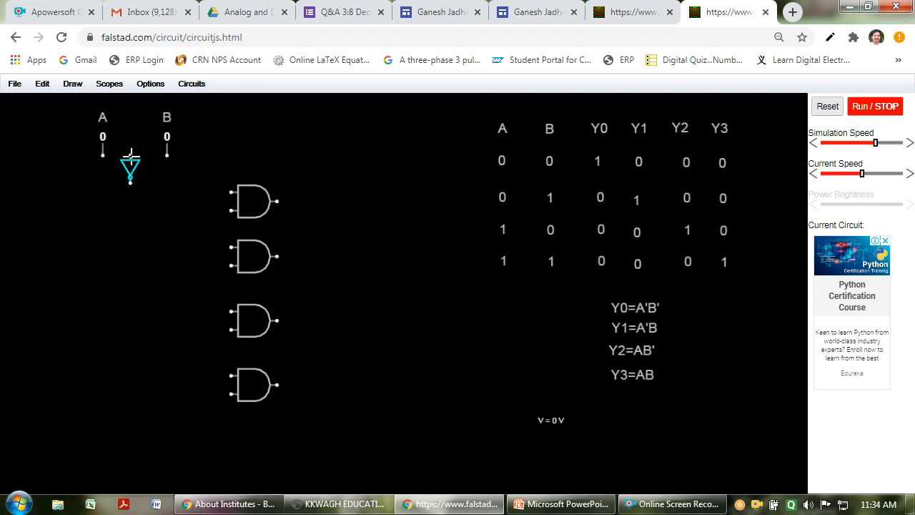
drag(102, 154, 130, 154)
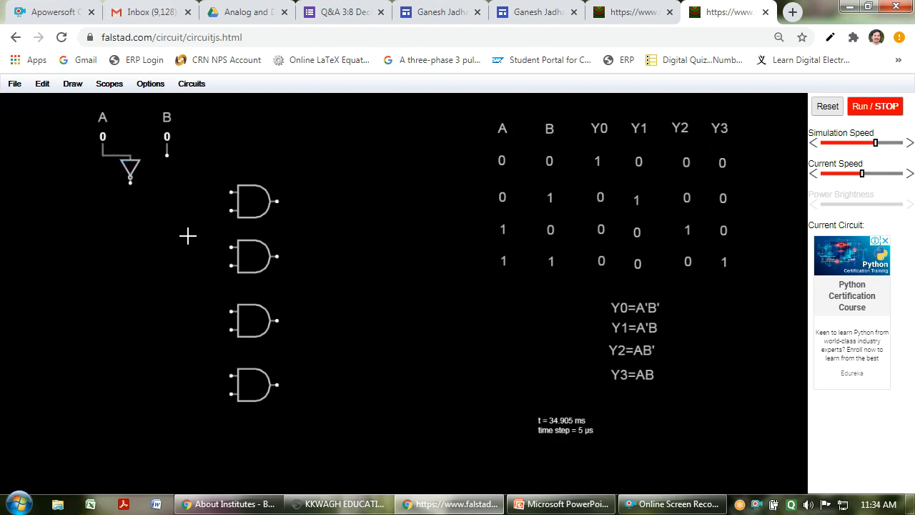
drag(104, 275, 57, 275)
drag(40, 251, 133, 314)
key(Delete)
Duplicate the inverter and place the copy below and to the right of the B input.
drag(146, 212, 80, 149)
click(116, 246)
drag(152, 206, 199, 172)
key(ctrl+d)
Connect the second inverter's input to the B input's terminal with a wire.
right_click(390, 288)
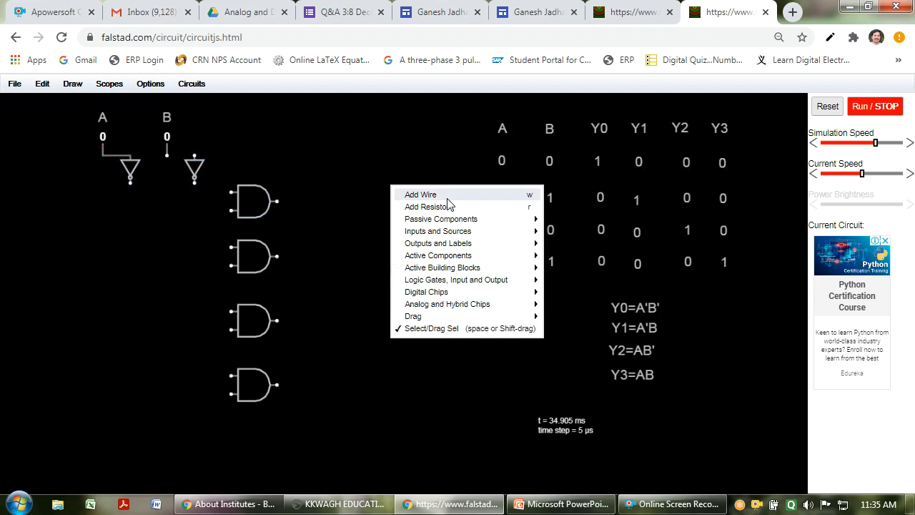
click(395, 193)
drag(194, 156, 167, 156)
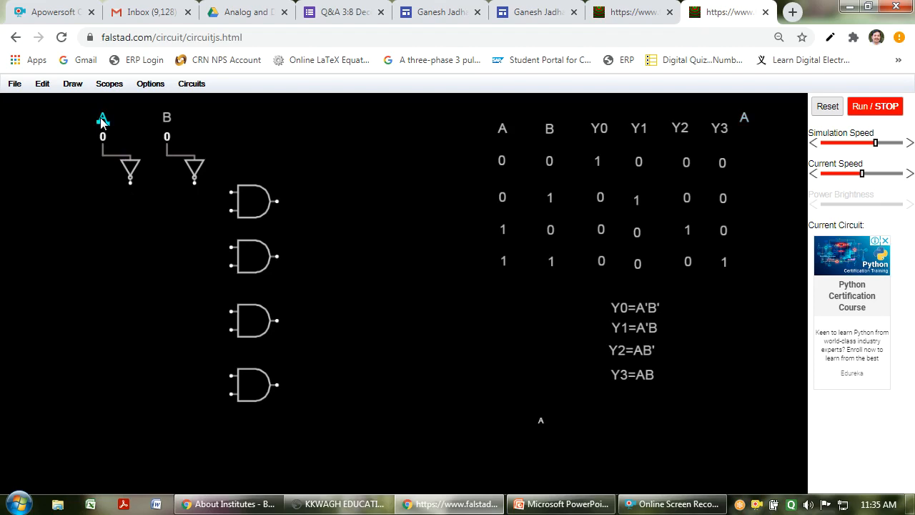
Paste a copy of the A label beside the first inverter's output and draw a bar on top of it.
key(ctrl+v)
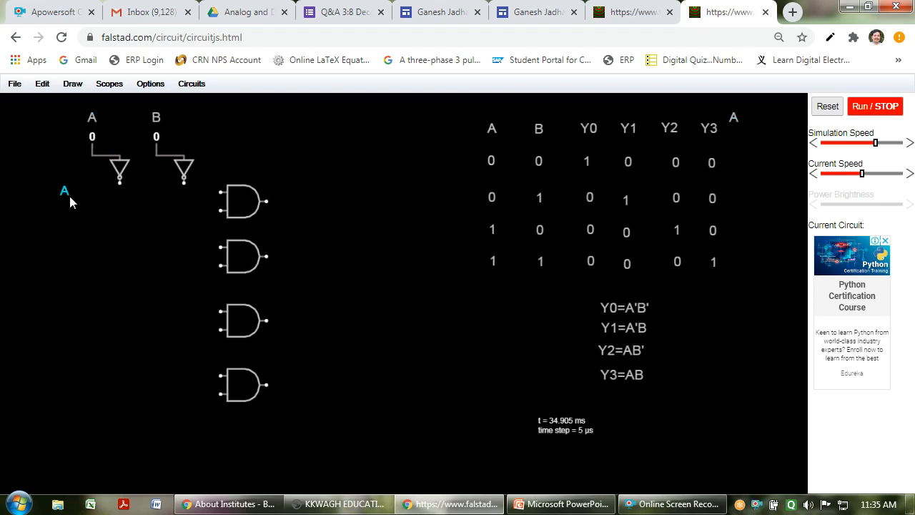
drag(70, 197, 135, 182)
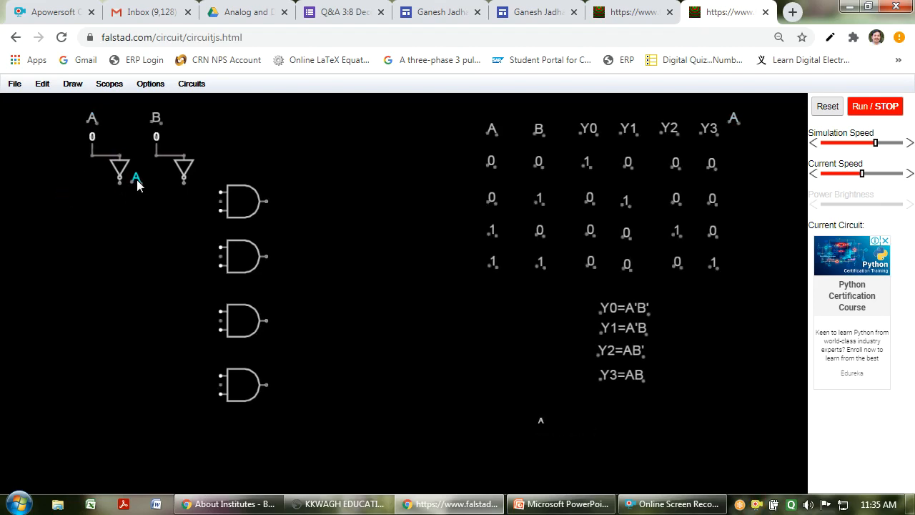
double_click(136, 180)
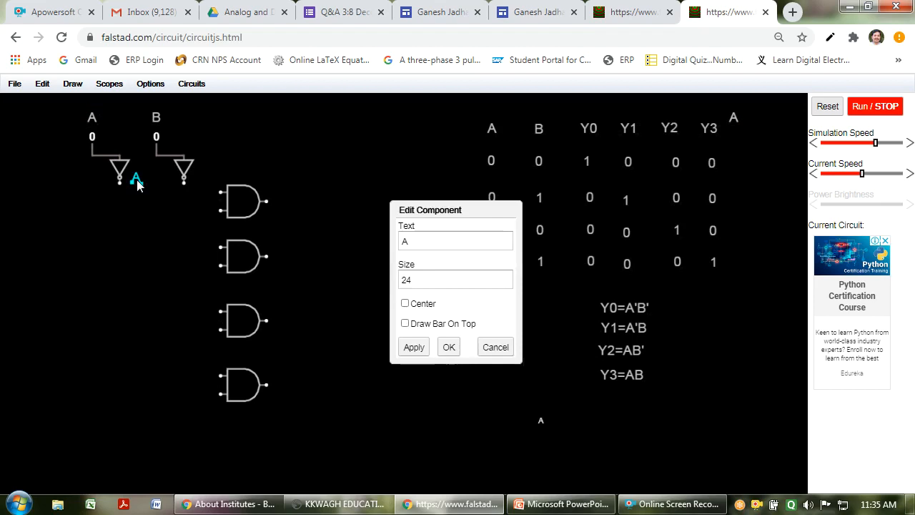
click(406, 325)
click(413, 346)
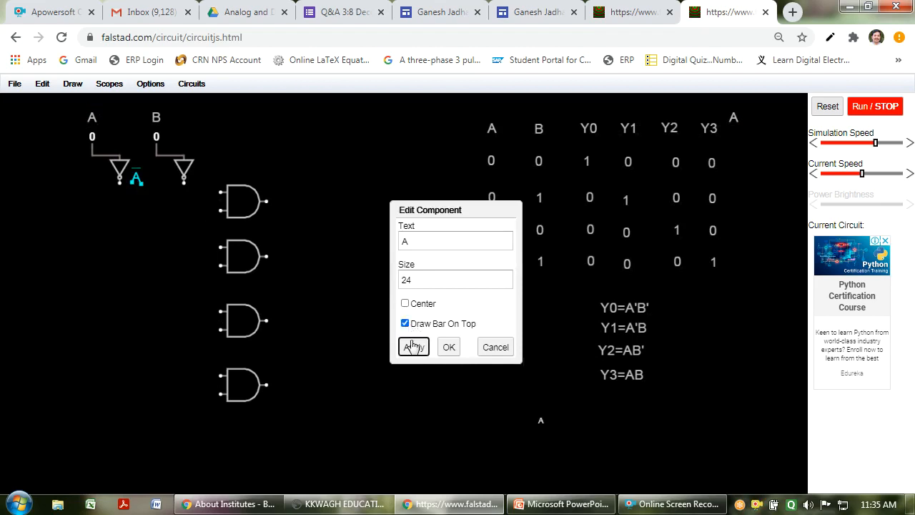
click(447, 349)
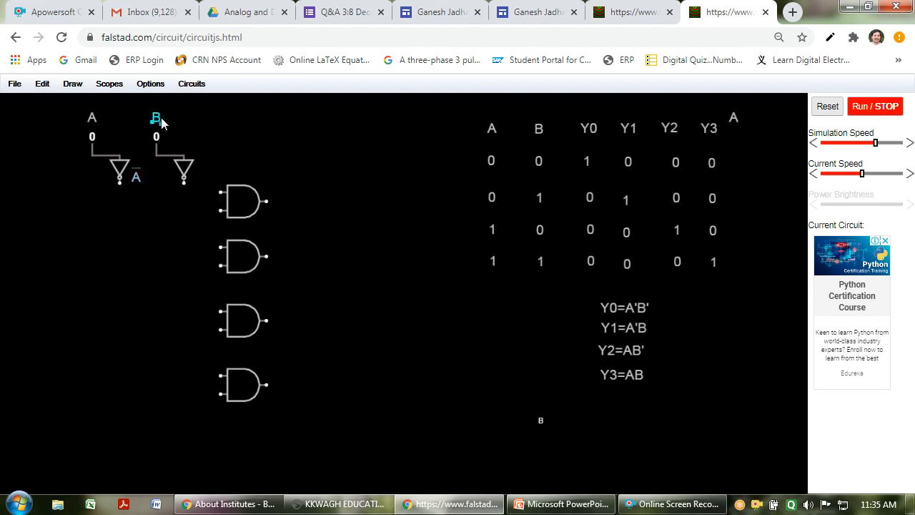